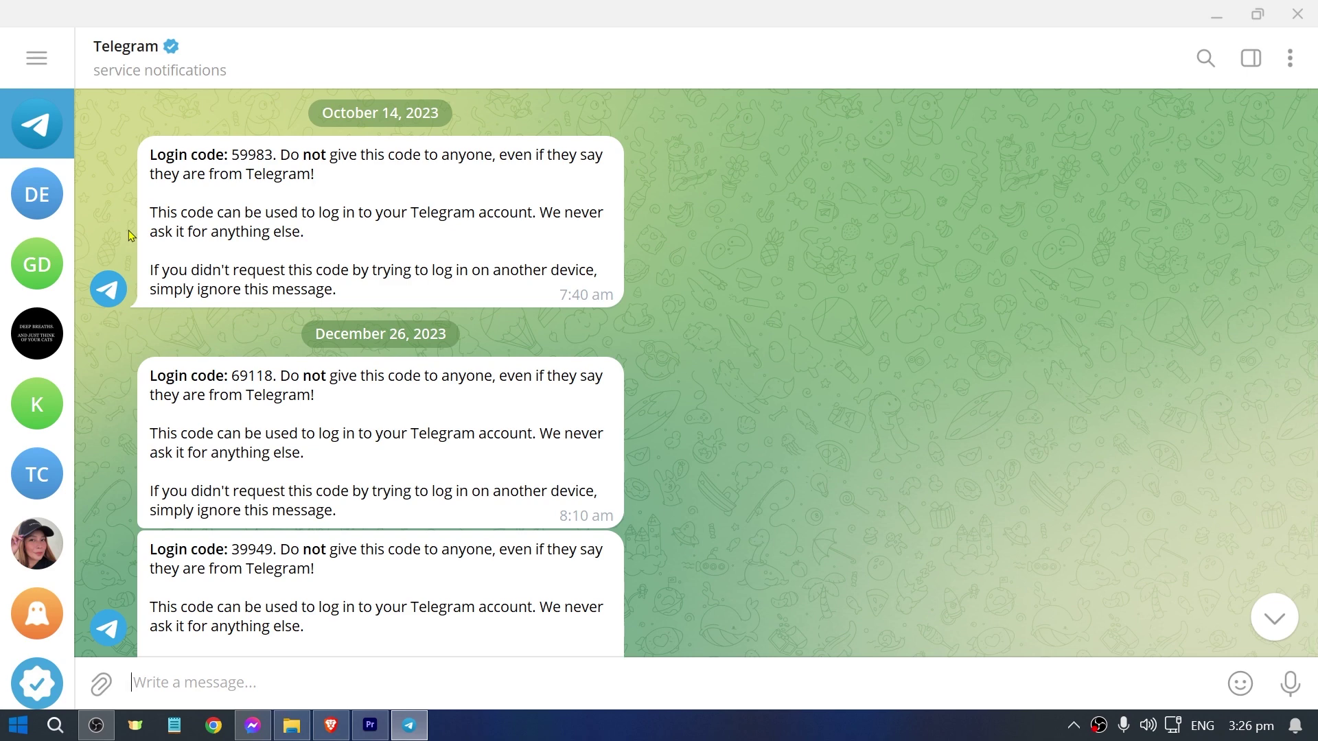
Step: Open Telegram's main side menu from the hamburger icon at top left
{"action": "left_click", "coordinate": [39, 64]}
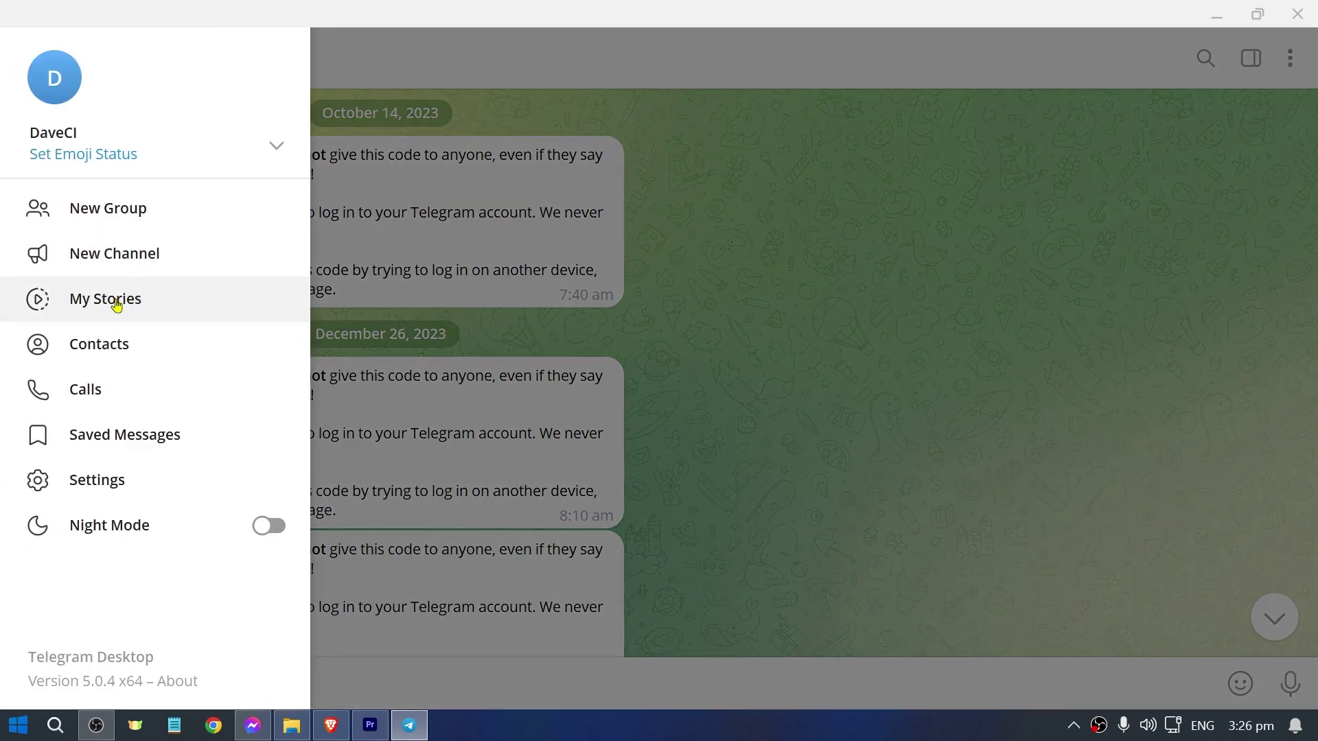
Step: Open My Stories and play the most recent posted story full screen
{"action": "left_click", "coordinate": [115, 303]}
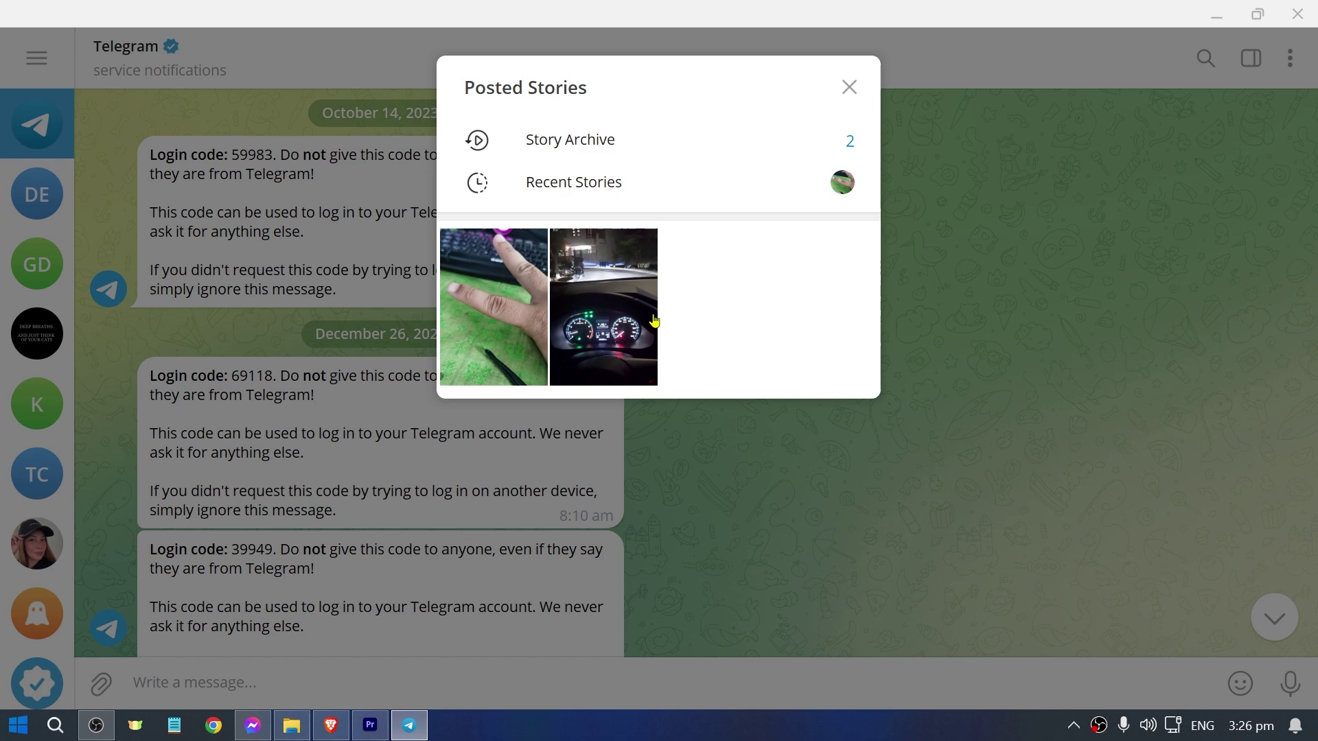
{"action": "left_click", "coordinate": [622, 189]}
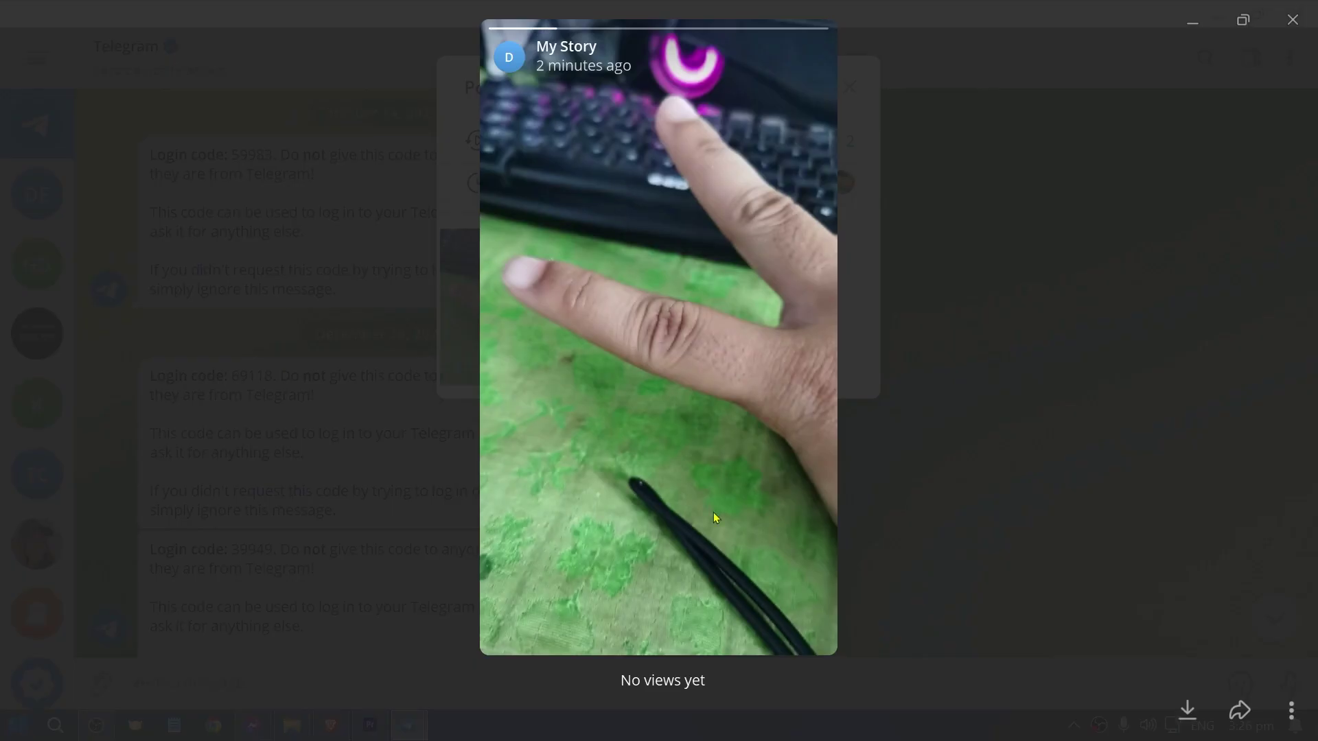
Step: Send the story to seven chats, including Kyle, The Channel, Verify Bot and GLOBE EGSI 2
{"action": "left_click", "coordinate": [1240, 713]}
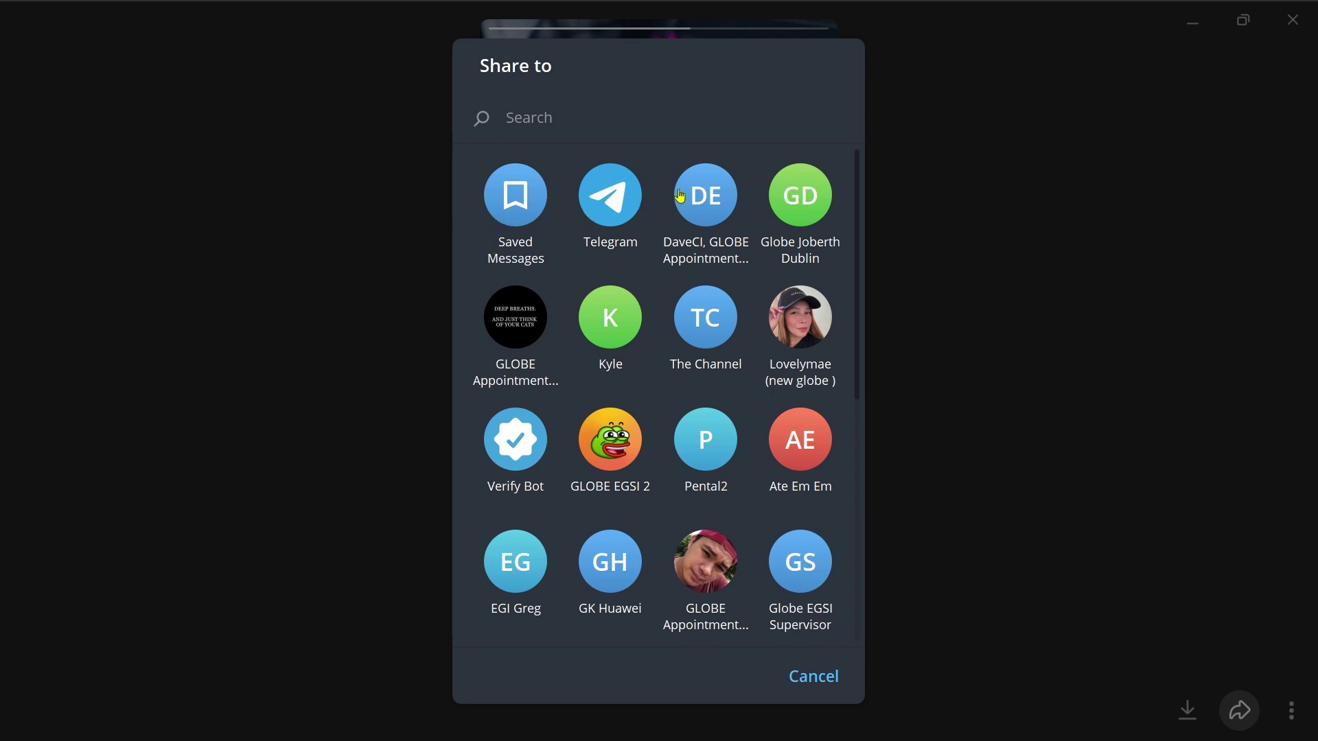
{"action": "left_click", "coordinate": [723, 207]}
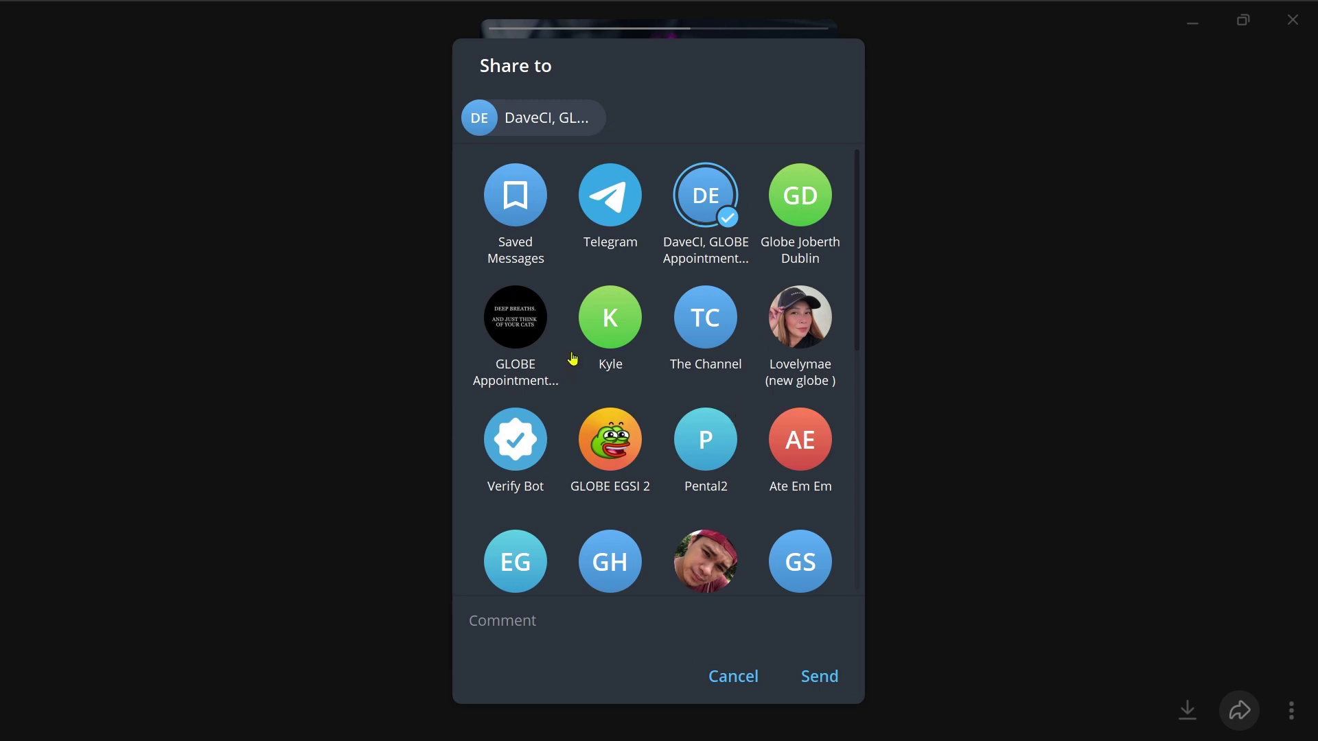
{"action": "scroll", "coordinate": [572, 357], "scroll_direction": "down", "scroll_amount": 2}
{"action": "scroll", "coordinate": [597, 344], "scroll_direction": "down", "scroll_amount": 2}
{"action": "scroll", "coordinate": [597, 344], "scroll_direction": "up", "scroll_amount": 4}
{"action": "left_click", "coordinate": [799, 322]}
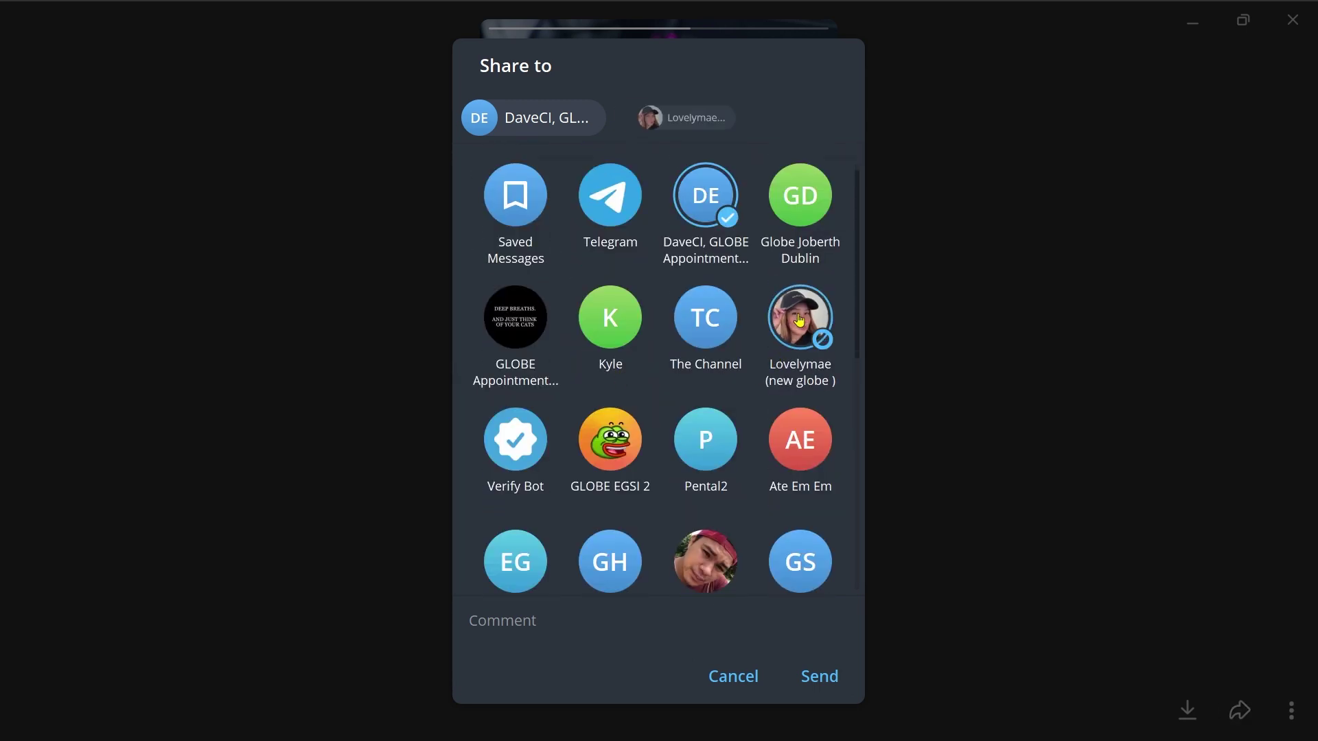
{"action": "left_click", "coordinate": [705, 317]}
{"action": "left_click", "coordinate": [611, 317]}
{"action": "left_click", "coordinate": [515, 317]}
{"action": "left_click", "coordinate": [515, 440]}
{"action": "left_click", "coordinate": [614, 458]}
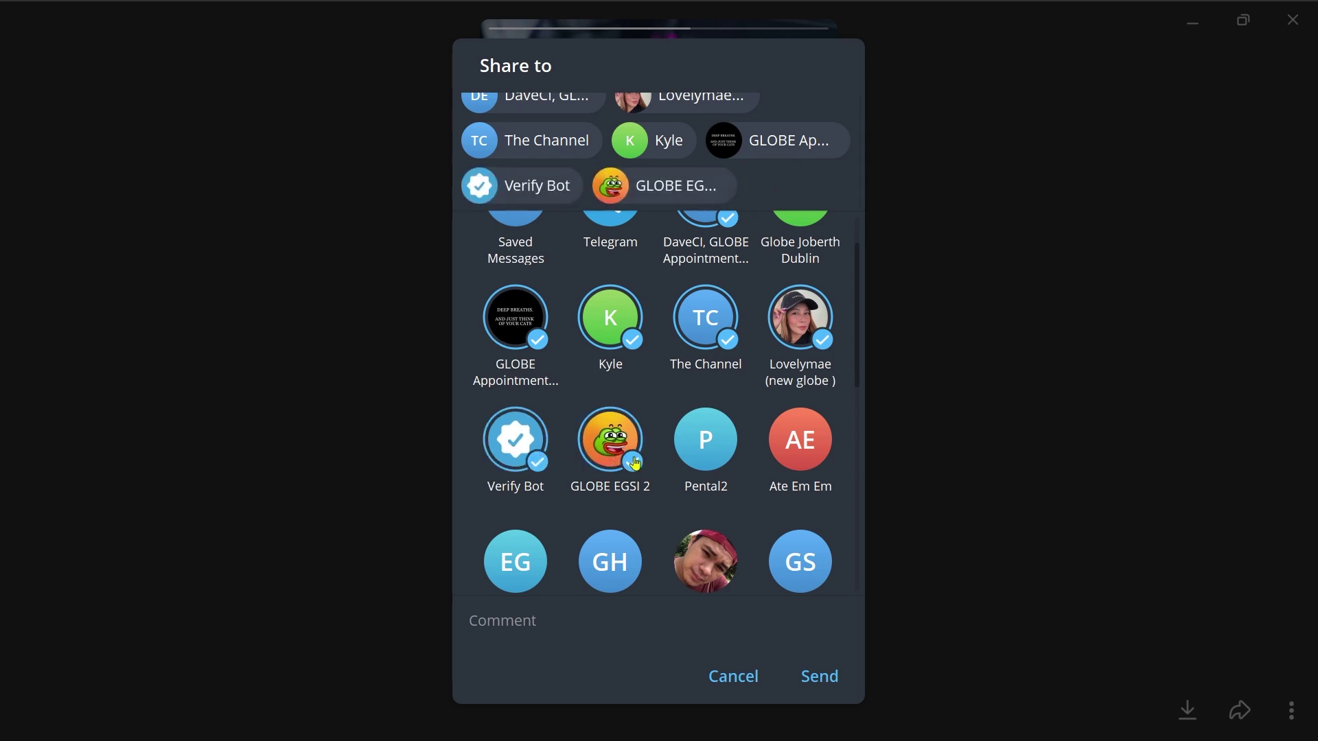
{"action": "left_click", "coordinate": [816, 673]}
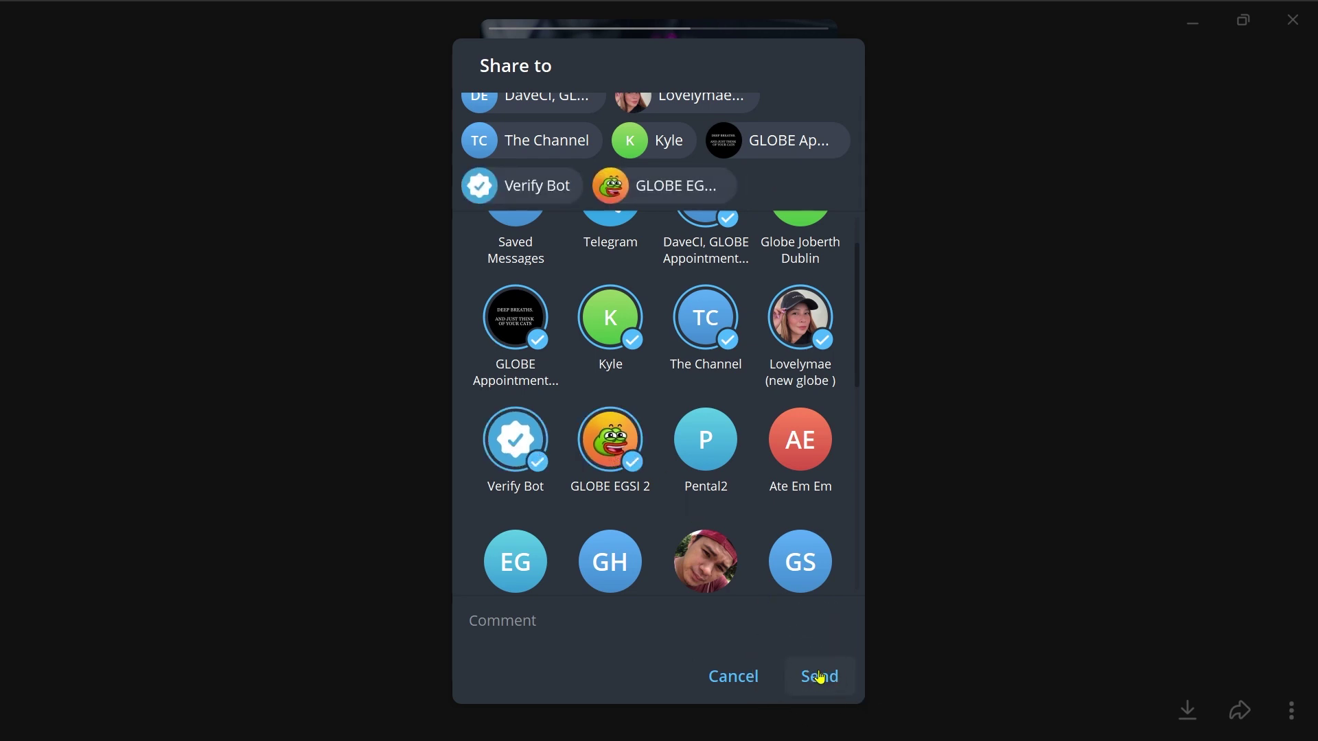